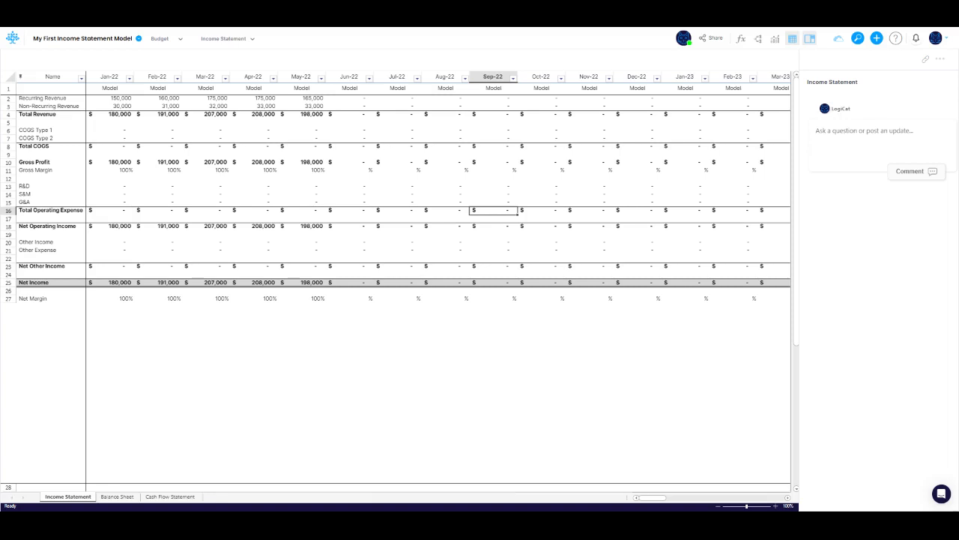
Step: Browse the Balance Sheet and Cash Flow Statement views of the model
{"action": "left_click", "coordinate": [252, 39]}
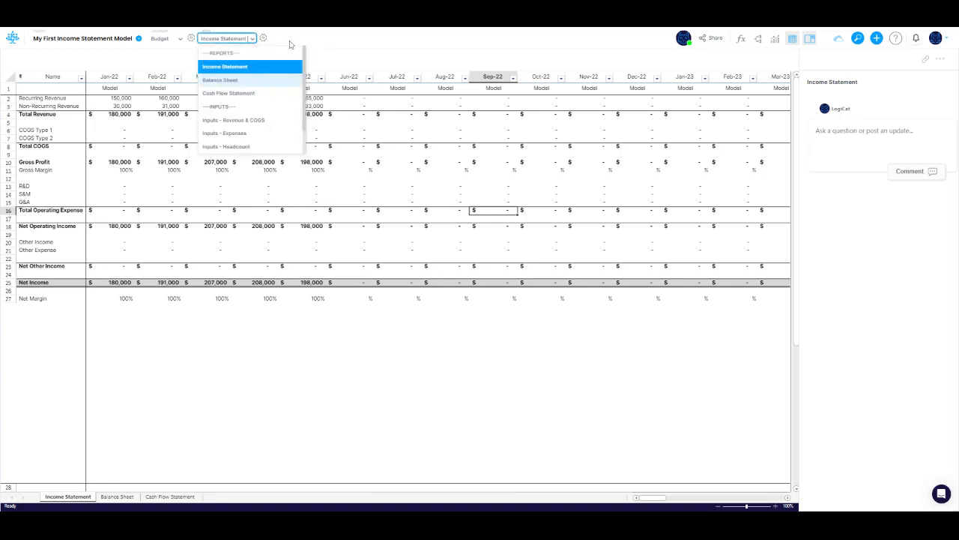
{"action": "left_click", "coordinate": [239, 39]}
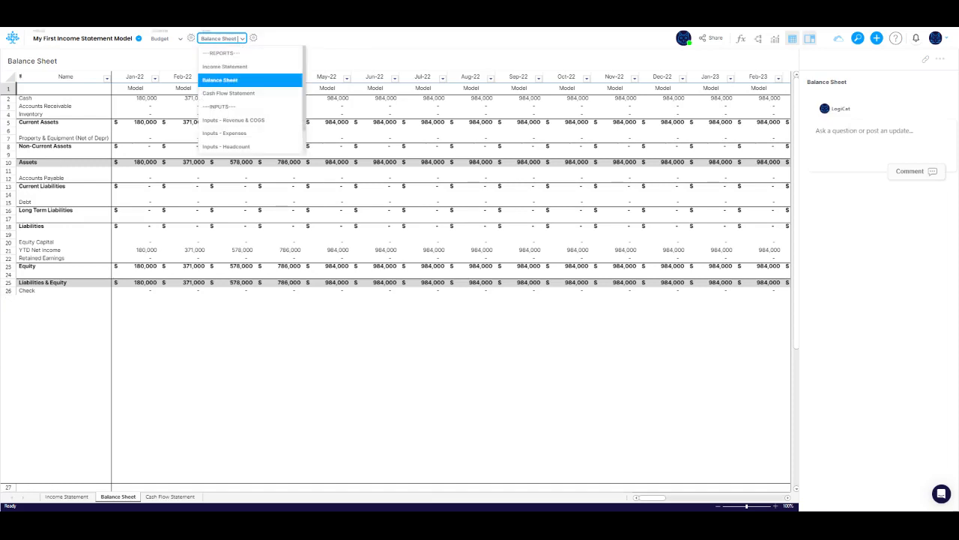
{"action": "left_click", "coordinate": [233, 92]}
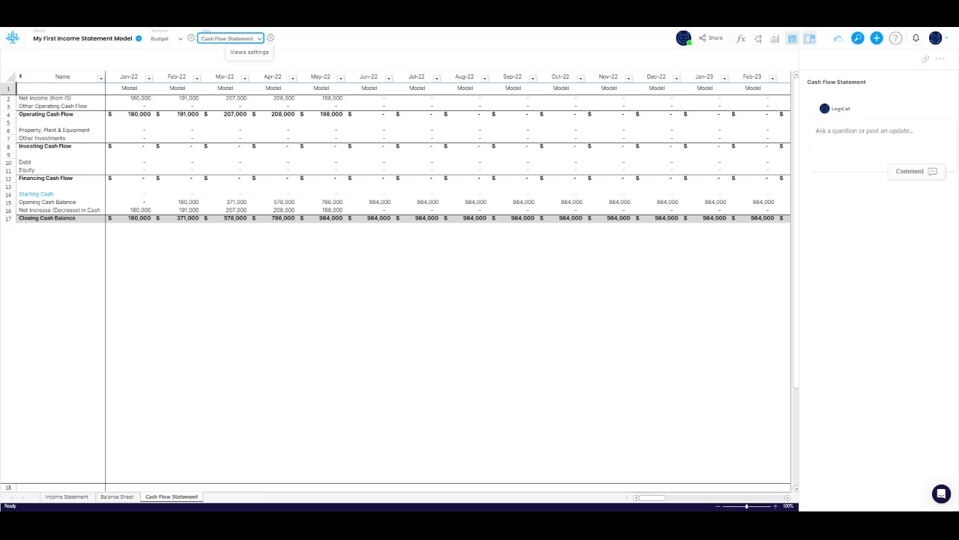
Step: Duplicate the Income Statement view and rename the copy to Income Statement (by Quarter)
{"action": "left_click", "coordinate": [271, 39]}
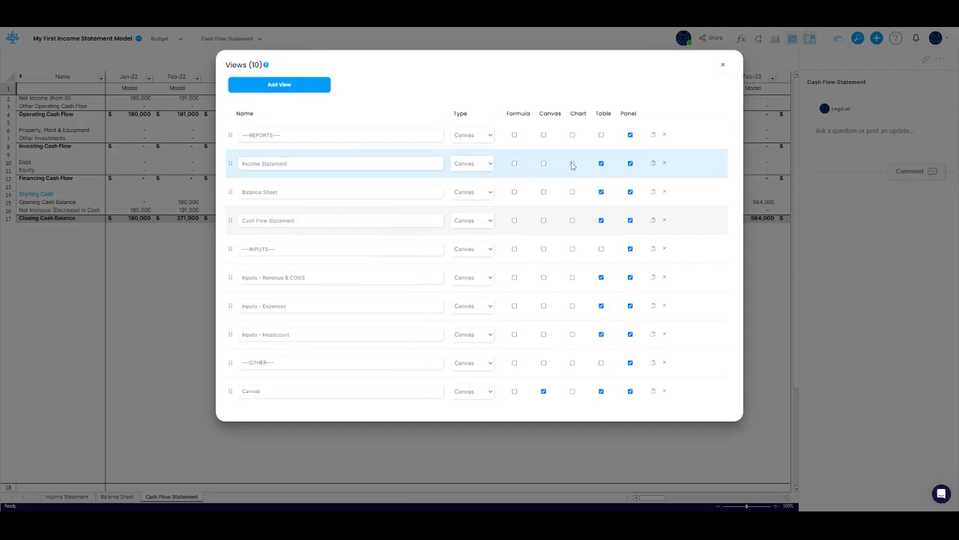
{"action": "left_click", "coordinate": [652, 165]}
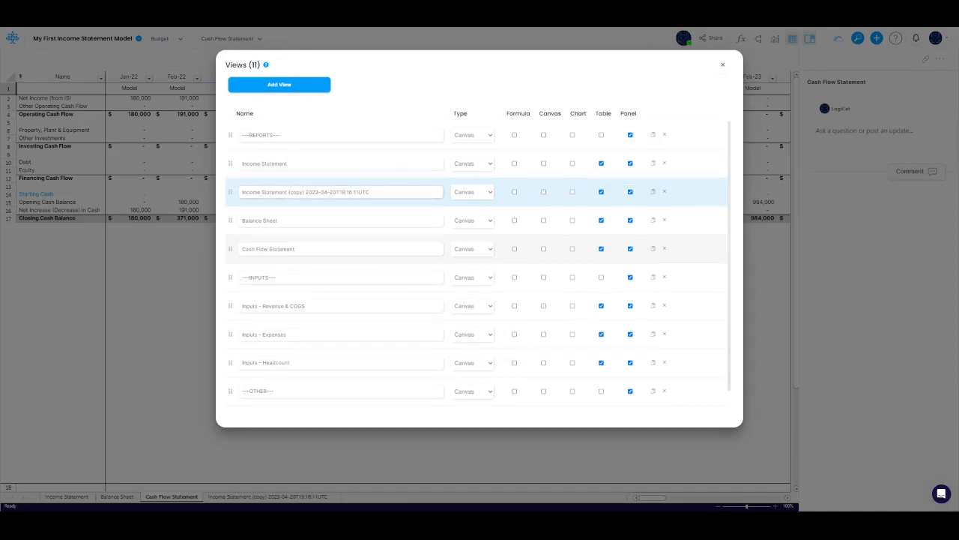
{"action": "left_click_drag", "start_coordinate": [290, 192], "coordinate": [370, 192]}
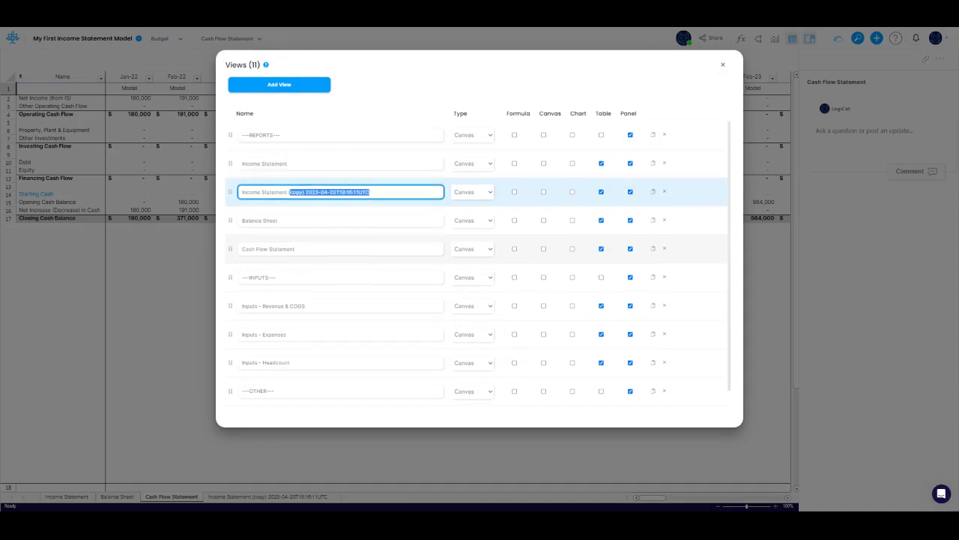
{"action": "type", "text": "(by Qu"}
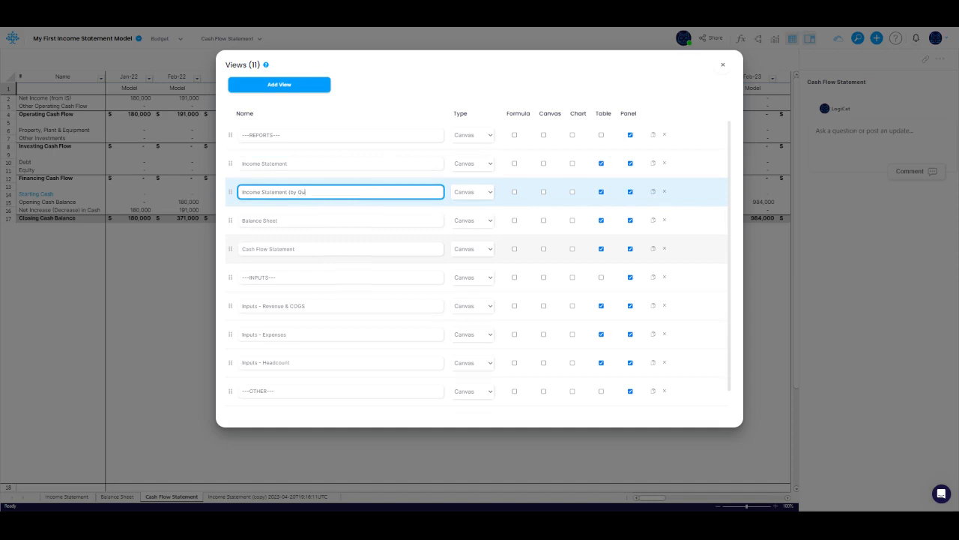
{"action": "type", "text": "arter)"}
{"action": "key", "text": "Tab"}
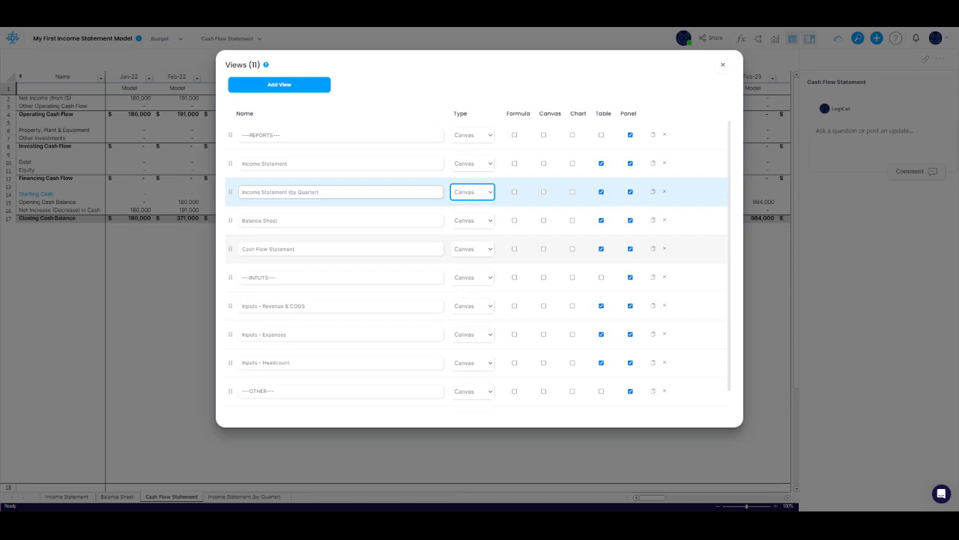
{"action": "left_click", "coordinate": [722, 66]}
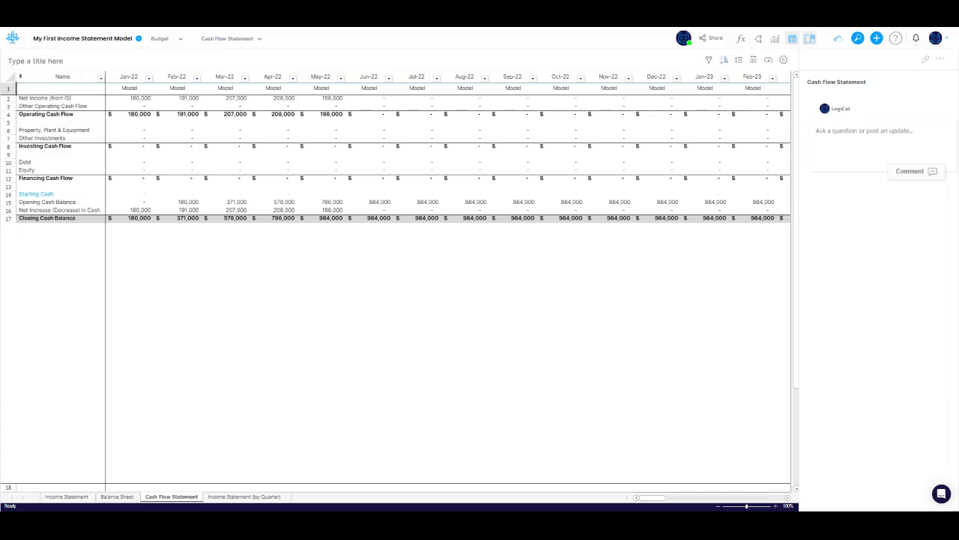
Step: Open the Income Statement (by Quarter) view and scroll through its monthly and yearly columns
{"action": "left_click", "coordinate": [253, 42]}
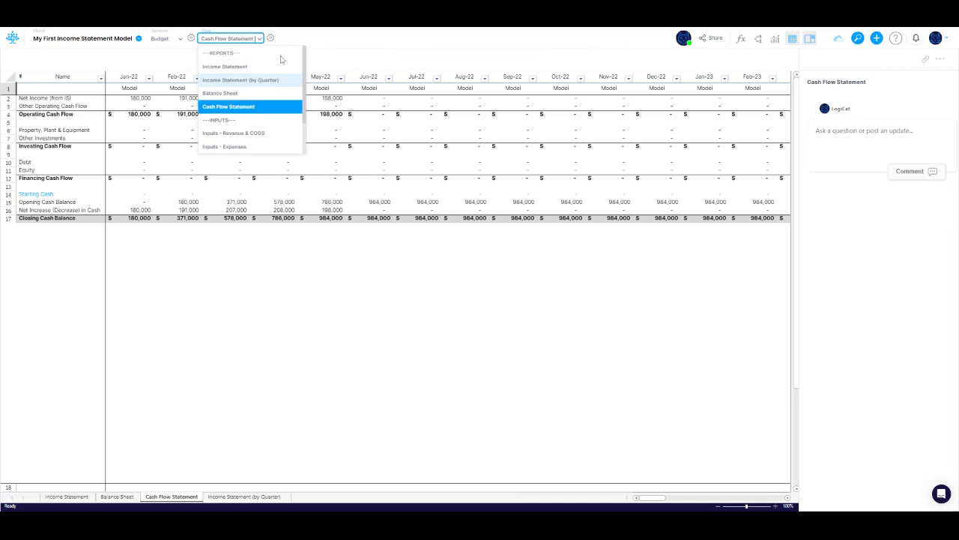
{"action": "left_click", "coordinate": [255, 81]}
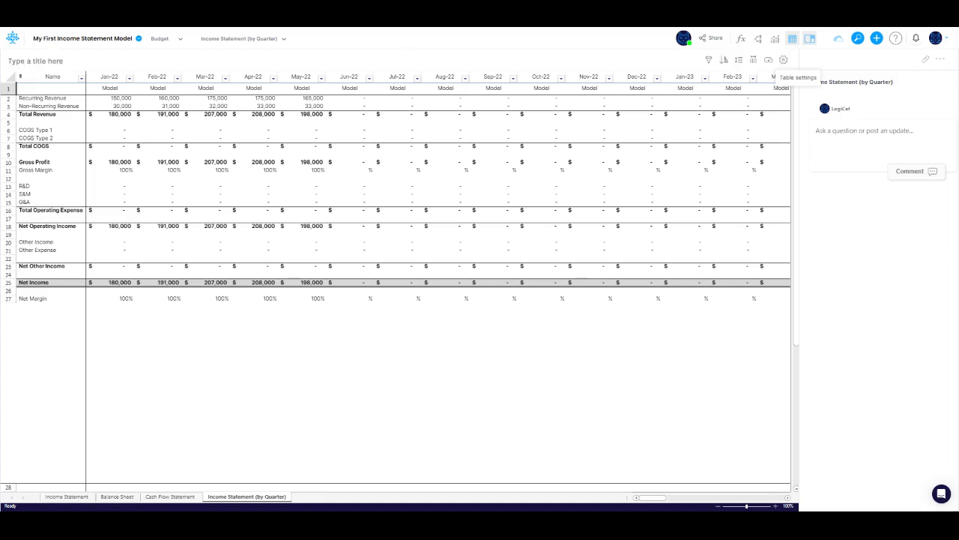
{"action": "scroll", "coordinate": [502, 322], "scroll_direction": "right", "scroll_amount": 3}
{"action": "scroll", "coordinate": [502, 322], "scroll_direction": "right", "scroll_amount": 3}
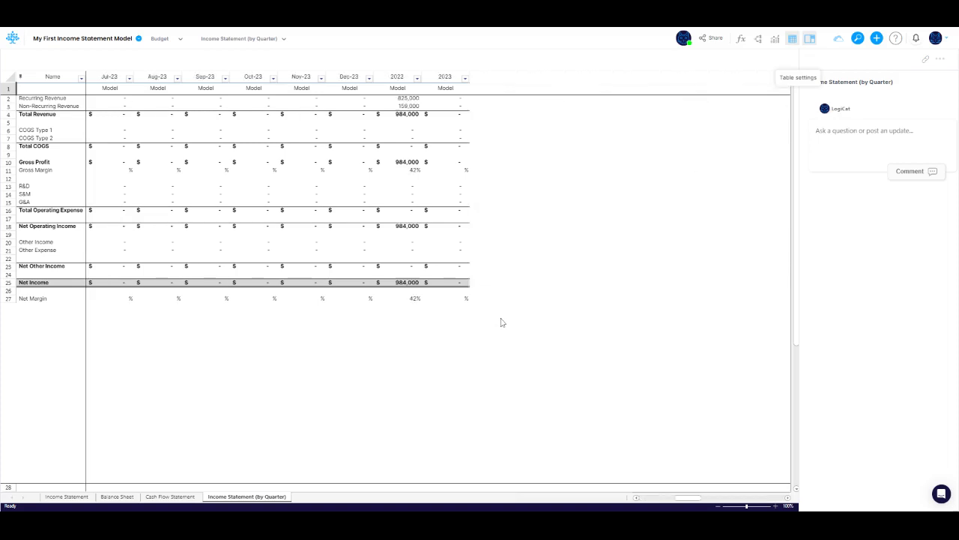
{"action": "scroll", "coordinate": [502, 323], "scroll_direction": "left", "scroll_amount": 6}
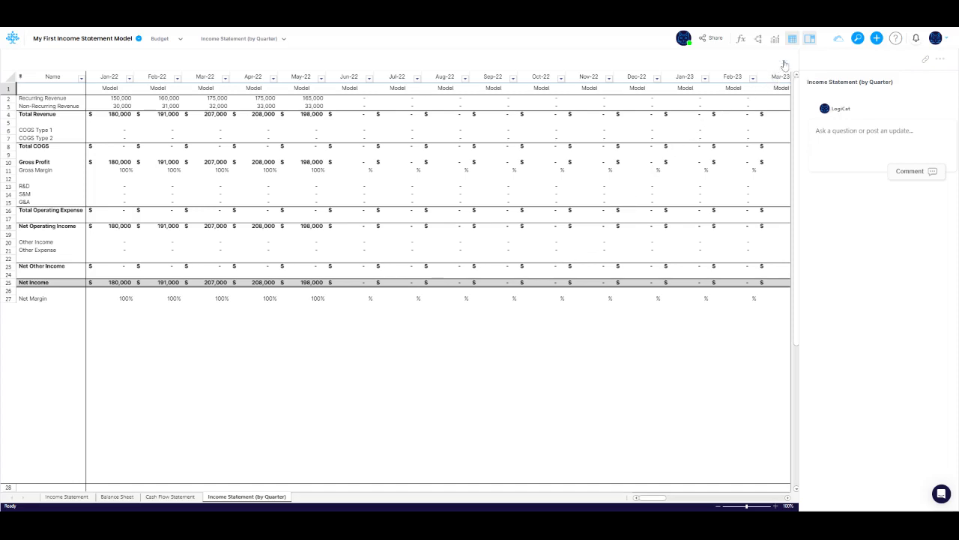
Step: In the table settings, end the time frame at Dec-22 and display Quarters instead of Months
{"action": "left_click", "coordinate": [781, 75]}
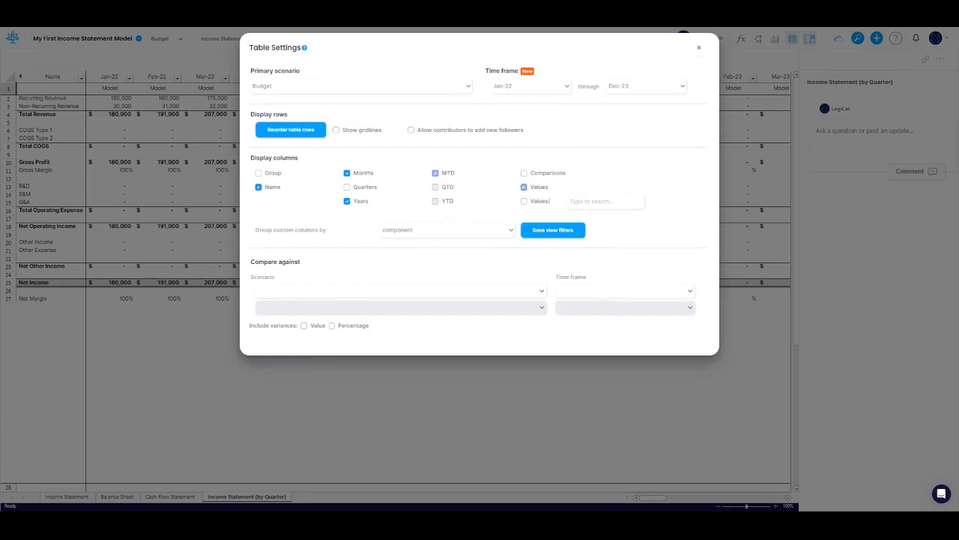
{"action": "left_click", "coordinate": [646, 86]}
{"action": "scroll", "coordinate": [638, 153], "scroll_direction": "up", "scroll_amount": 2}
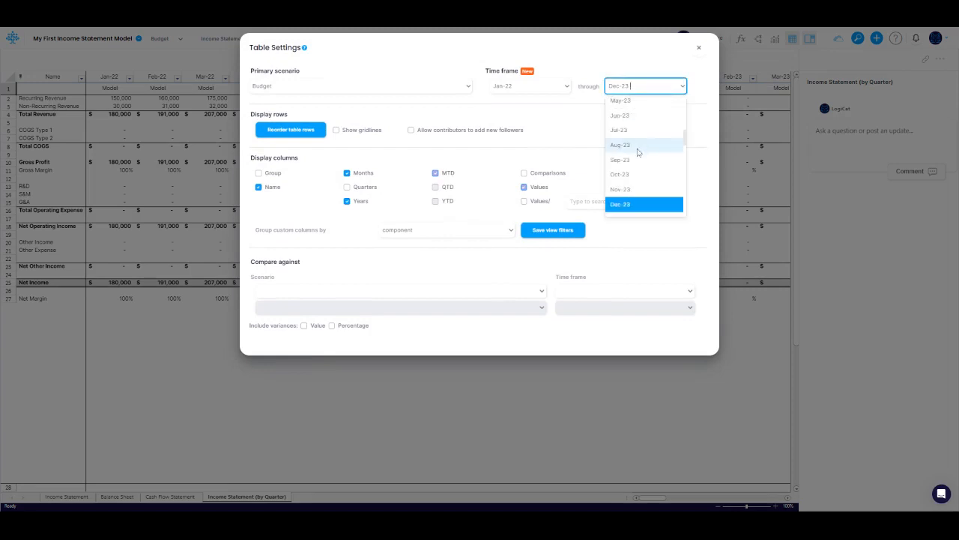
{"action": "scroll", "coordinate": [638, 152], "scroll_direction": "up", "scroll_amount": 3}
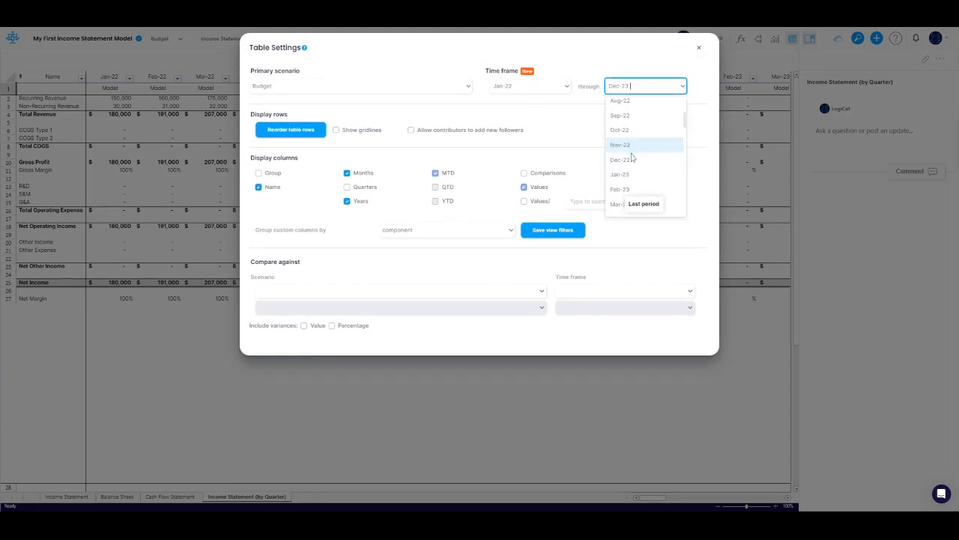
{"action": "left_click", "coordinate": [634, 158]}
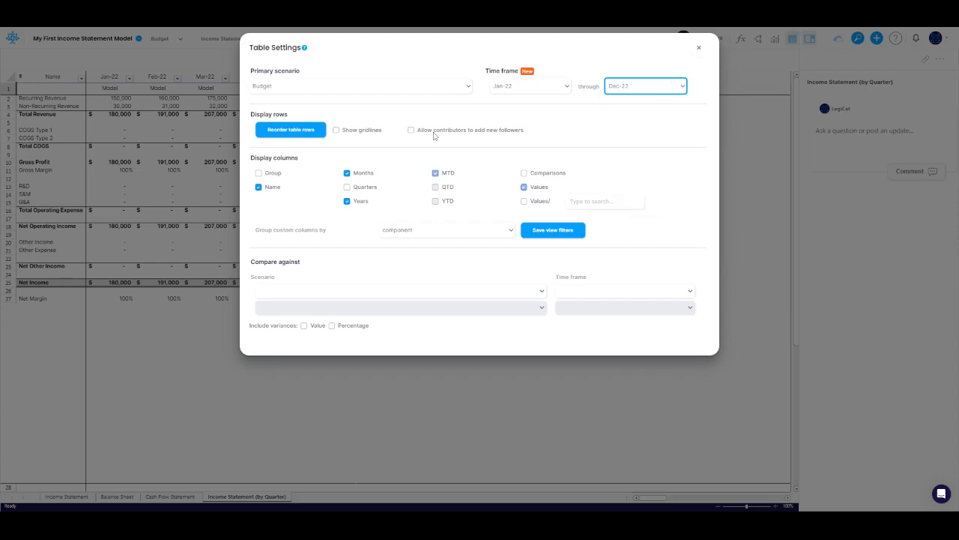
{"action": "left_click", "coordinate": [347, 189]}
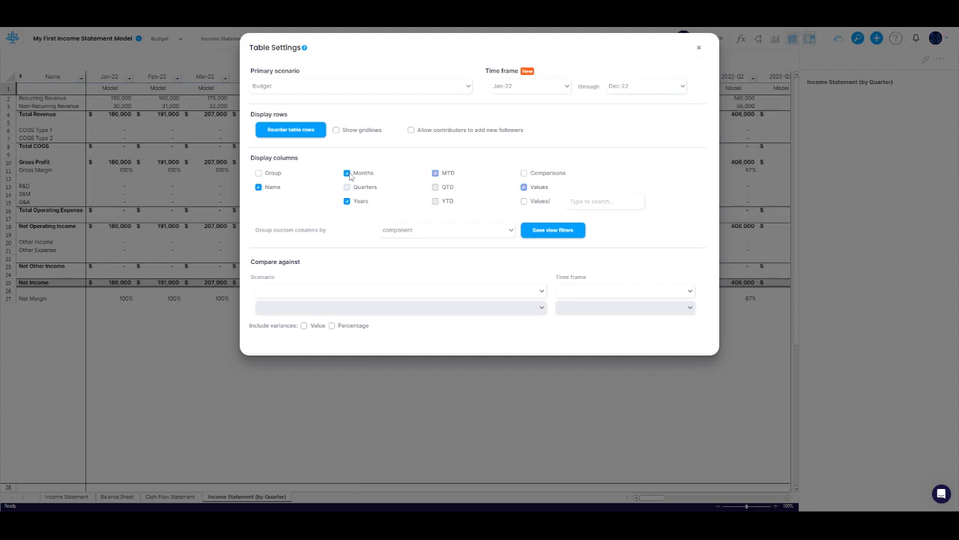
{"action": "left_click", "coordinate": [348, 175]}
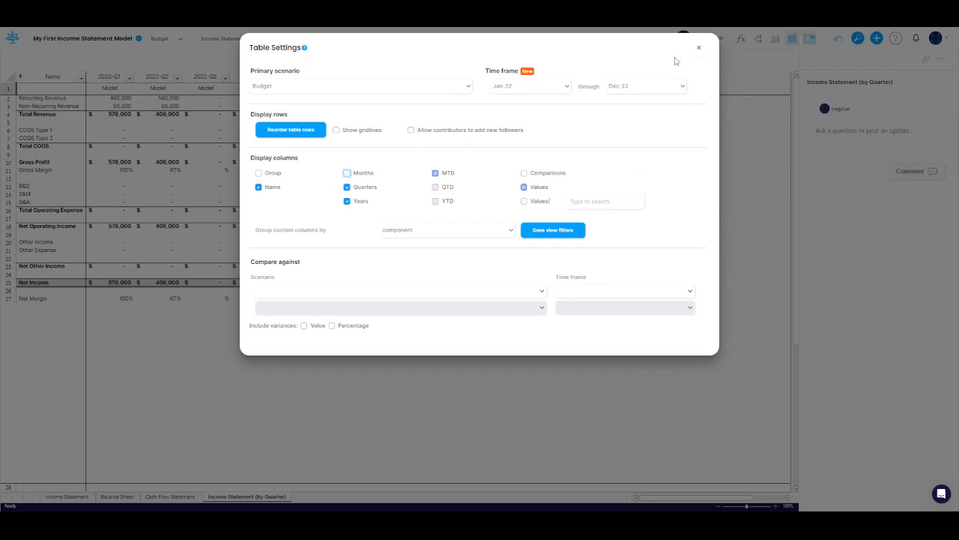
{"action": "left_click", "coordinate": [699, 48]}
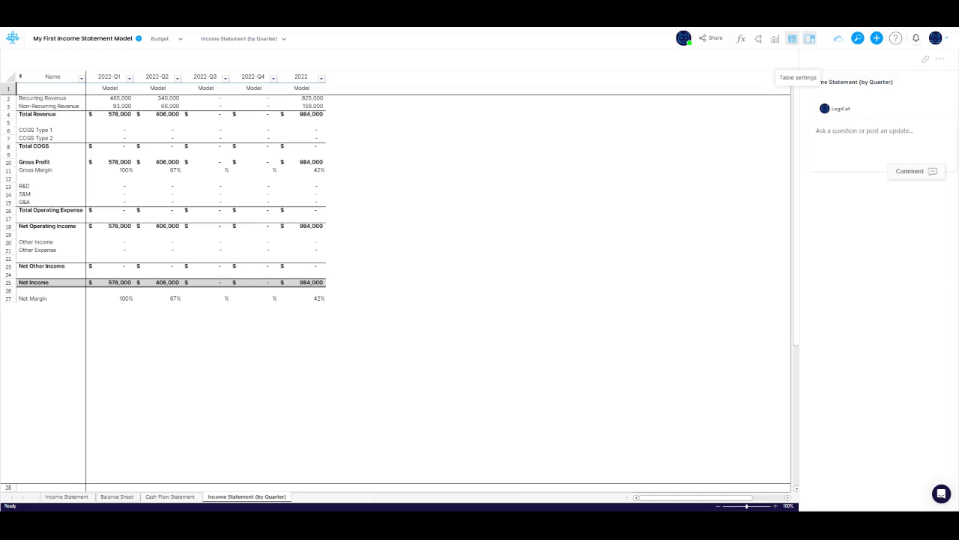
Step: Inspect the Recurring Revenue cell, then drill through the model canvas into the Income Statement group
{"action": "left_click", "coordinate": [120, 100]}
{"action": "double_click", "coordinate": [121, 100]}
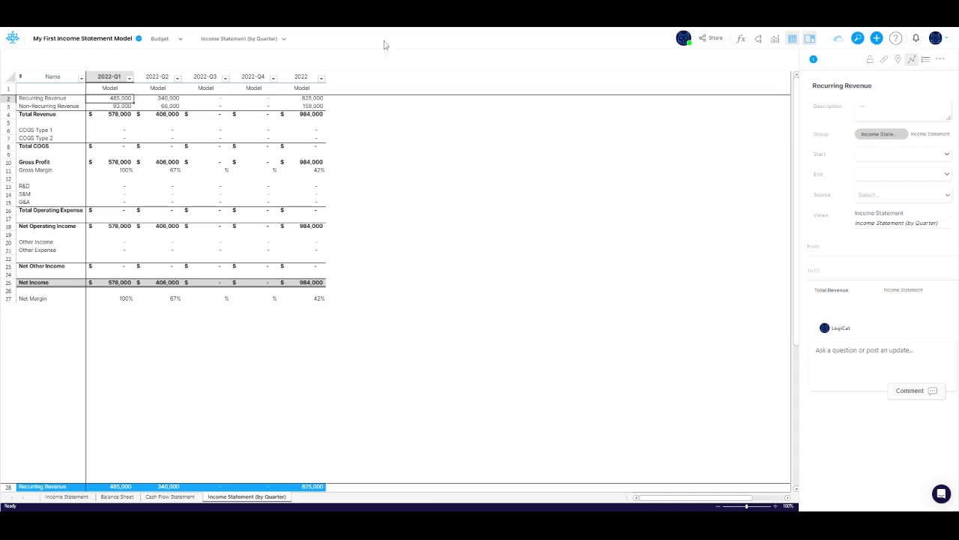
{"action": "left_click", "coordinate": [759, 39]}
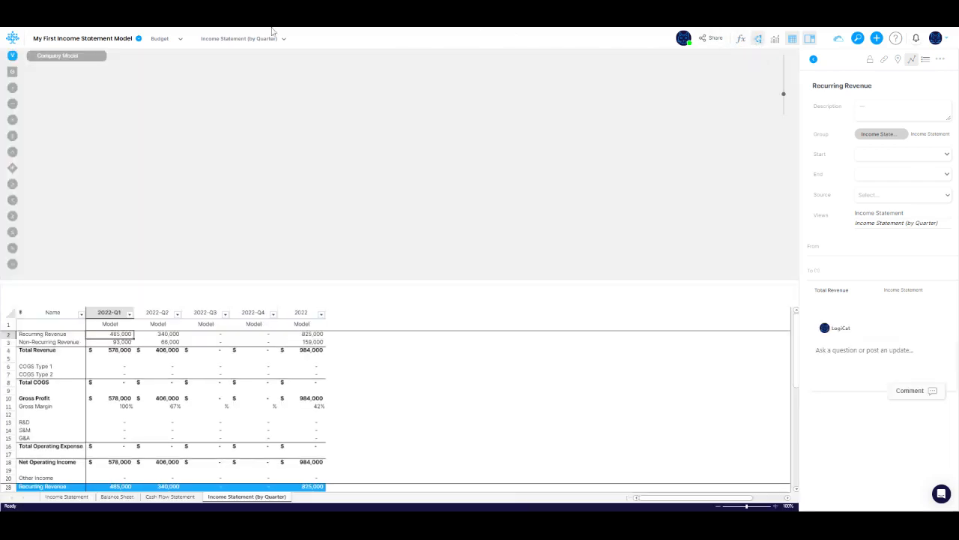
{"action": "left_click", "coordinate": [81, 60]}
{"action": "left_click", "coordinate": [92, 66]}
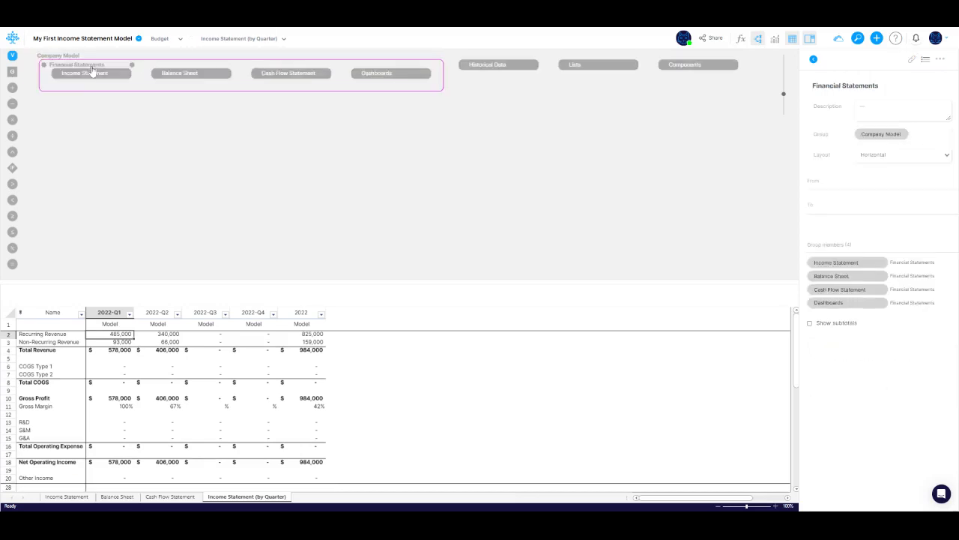
{"action": "left_click", "coordinate": [94, 73]}
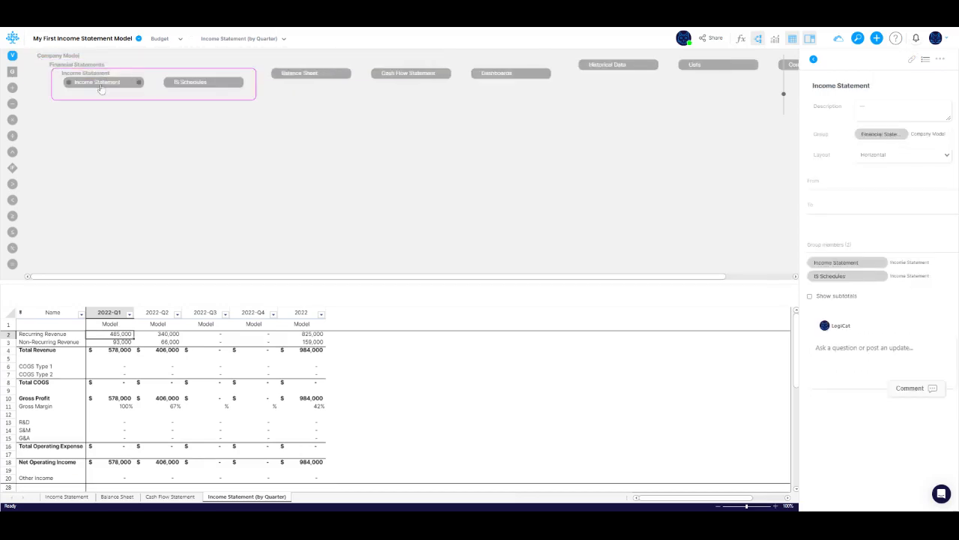
{"action": "left_click", "coordinate": [100, 84]}
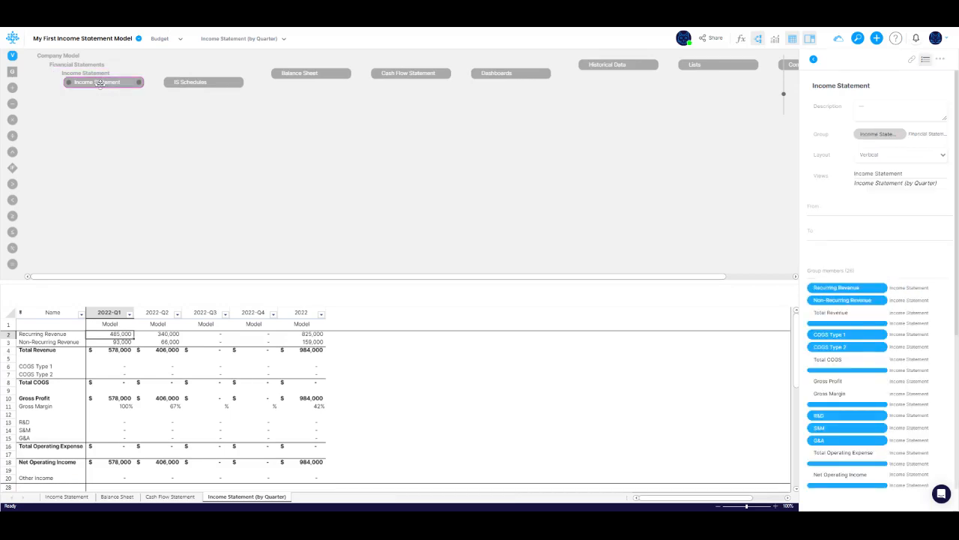
{"action": "left_click", "coordinate": [100, 83]}
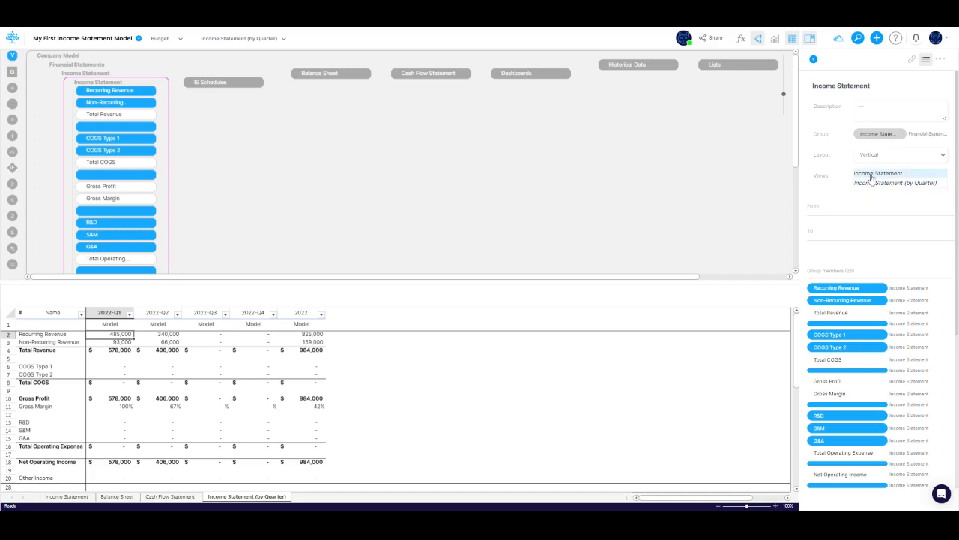
Step: Use the group's view links to open the Income Statement view and return to Income Statement (by Quarter)
{"action": "left_click", "coordinate": [871, 174]}
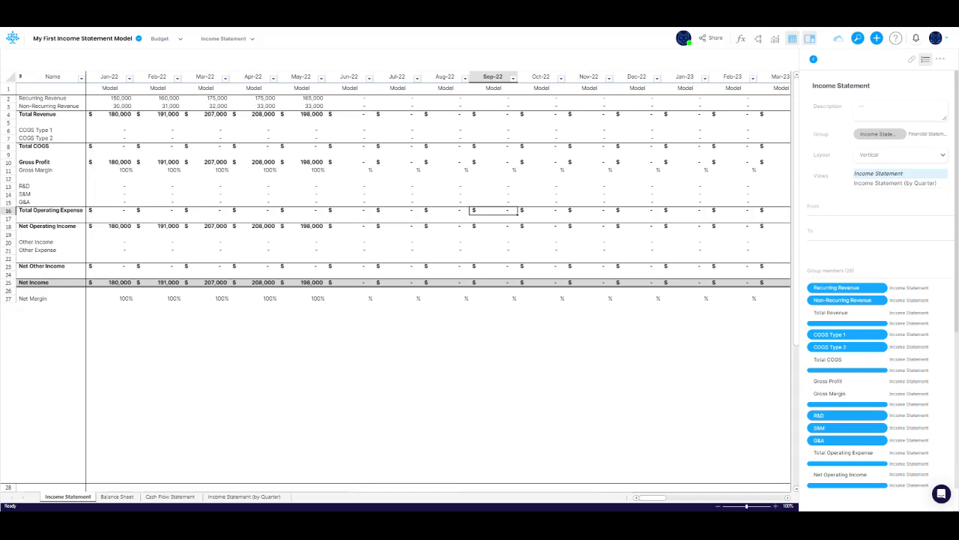
{"action": "left_click", "coordinate": [871, 184]}
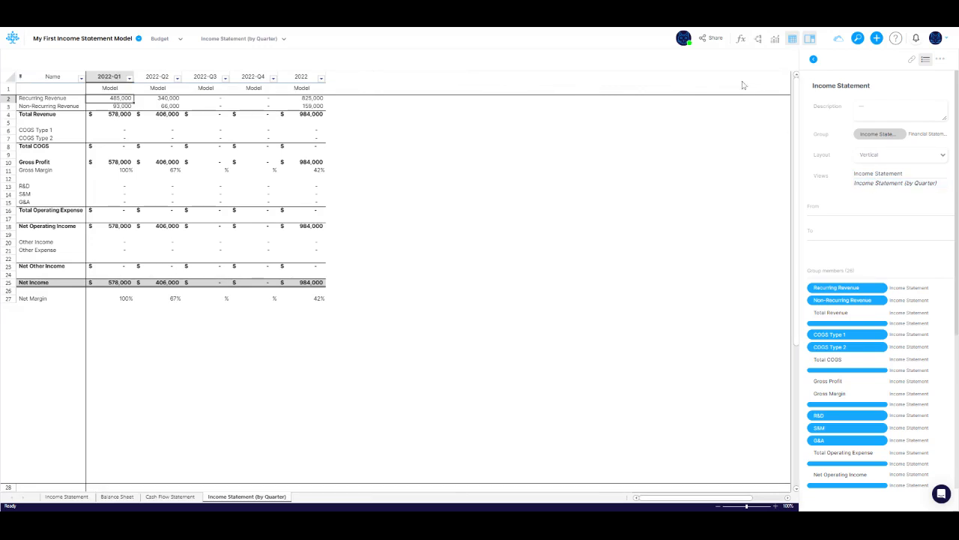
Step: Open the model canvas, drill into the Balance Sheet group, and open the Balance Sheet view from it
{"action": "left_click", "coordinate": [758, 41]}
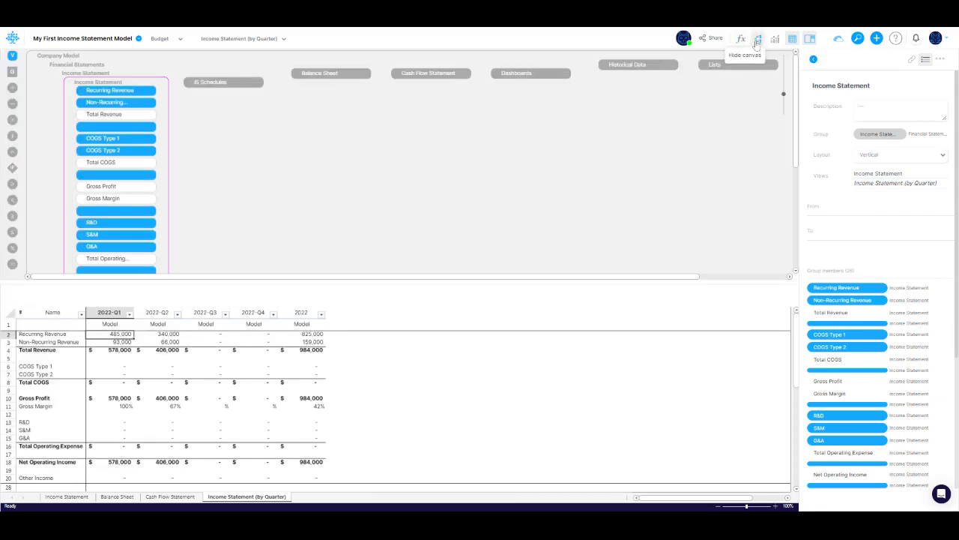
{"action": "left_click", "coordinate": [329, 78]}
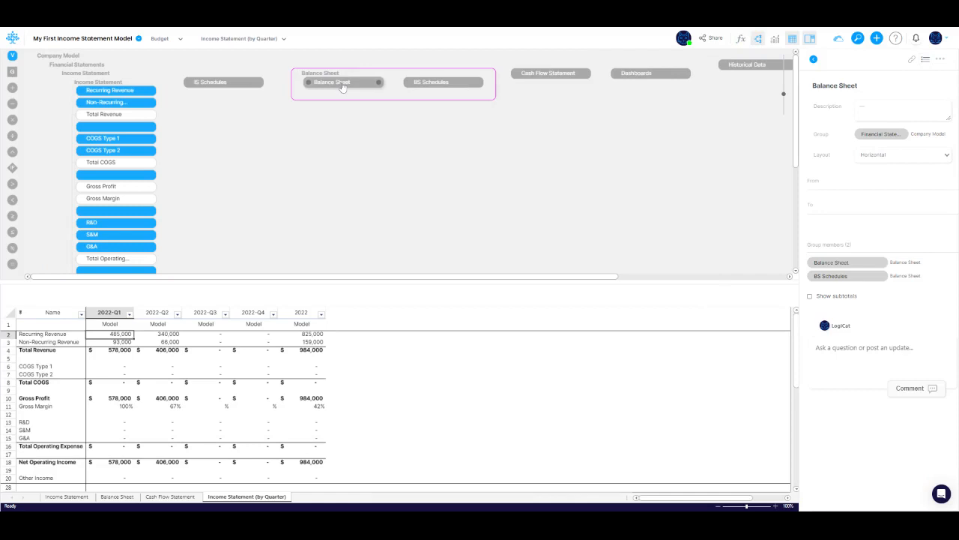
{"action": "left_click", "coordinate": [342, 84]}
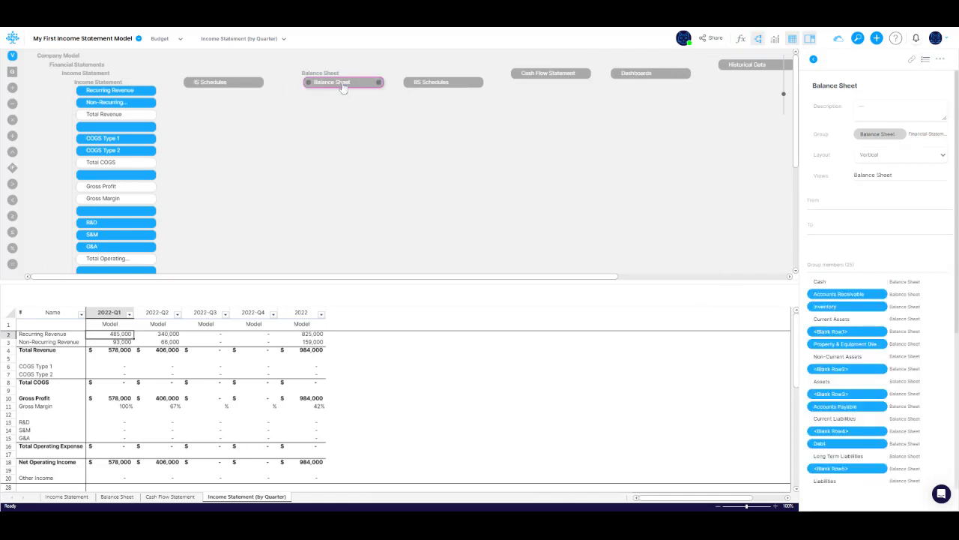
{"action": "left_click", "coordinate": [879, 176]}
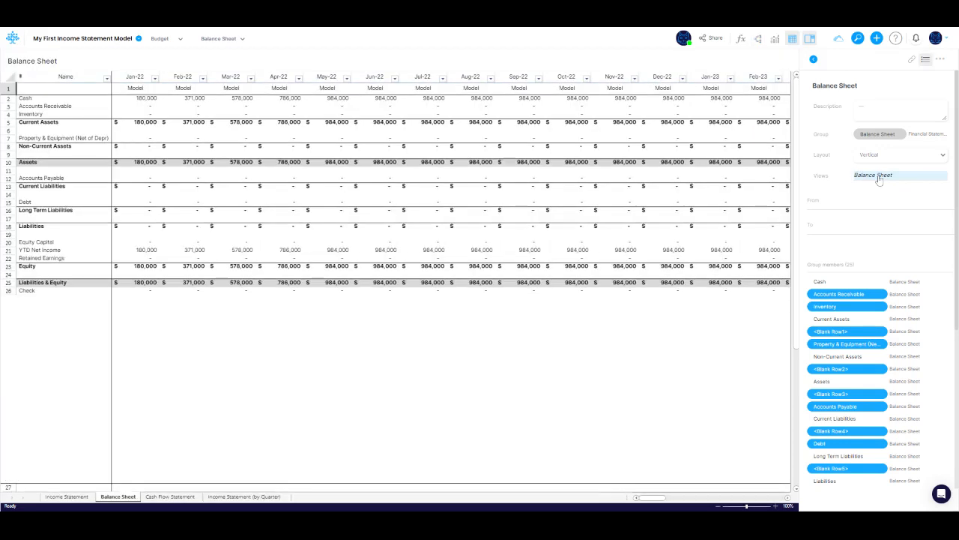
Step: Reopen the model canvas, select the Income Statement group, and open the Income Statement (by Quarter) view
{"action": "left_click", "coordinate": [759, 43]}
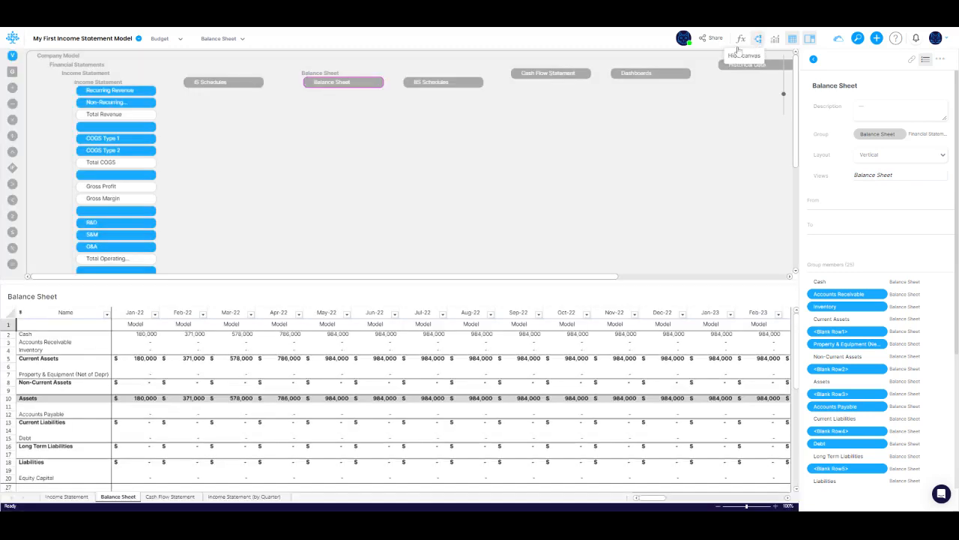
{"action": "left_click", "coordinate": [104, 82]}
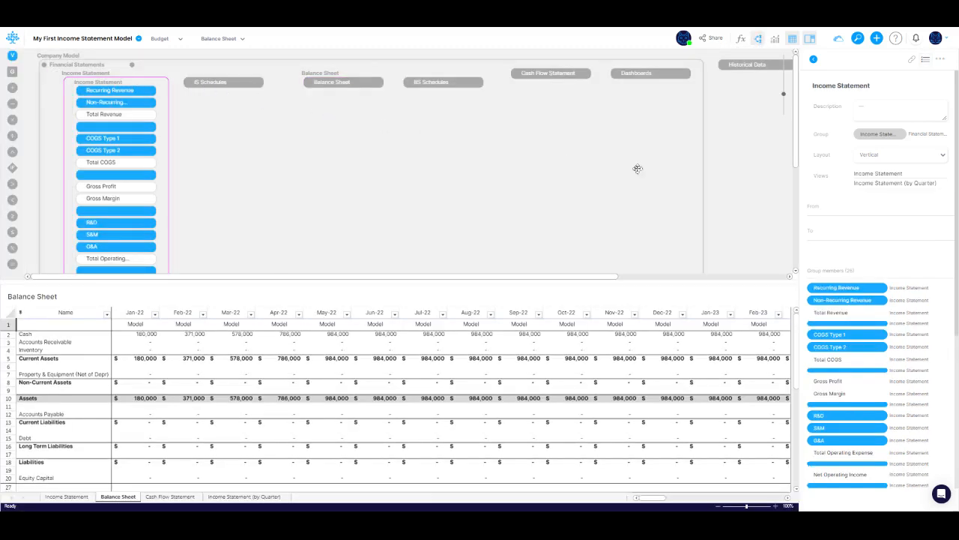
{"action": "left_click", "coordinate": [865, 184]}
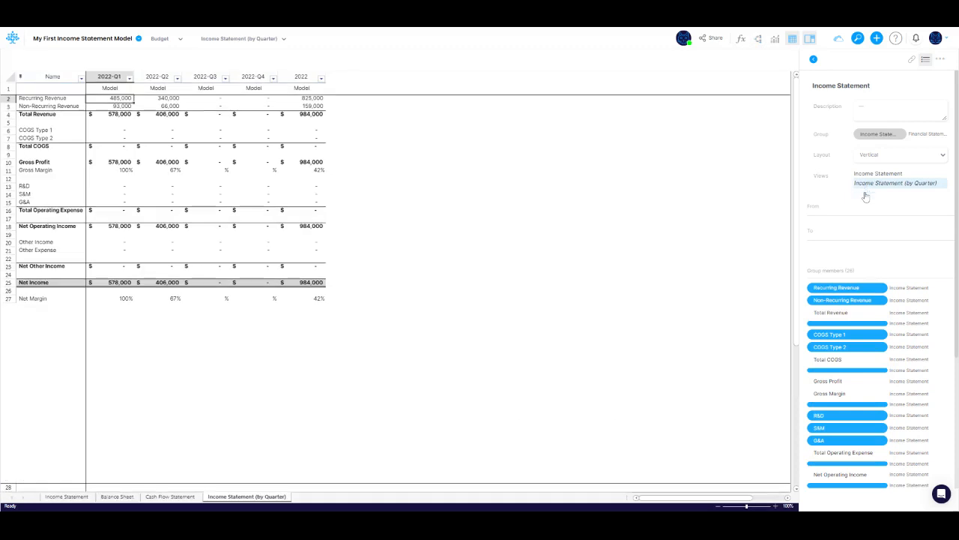